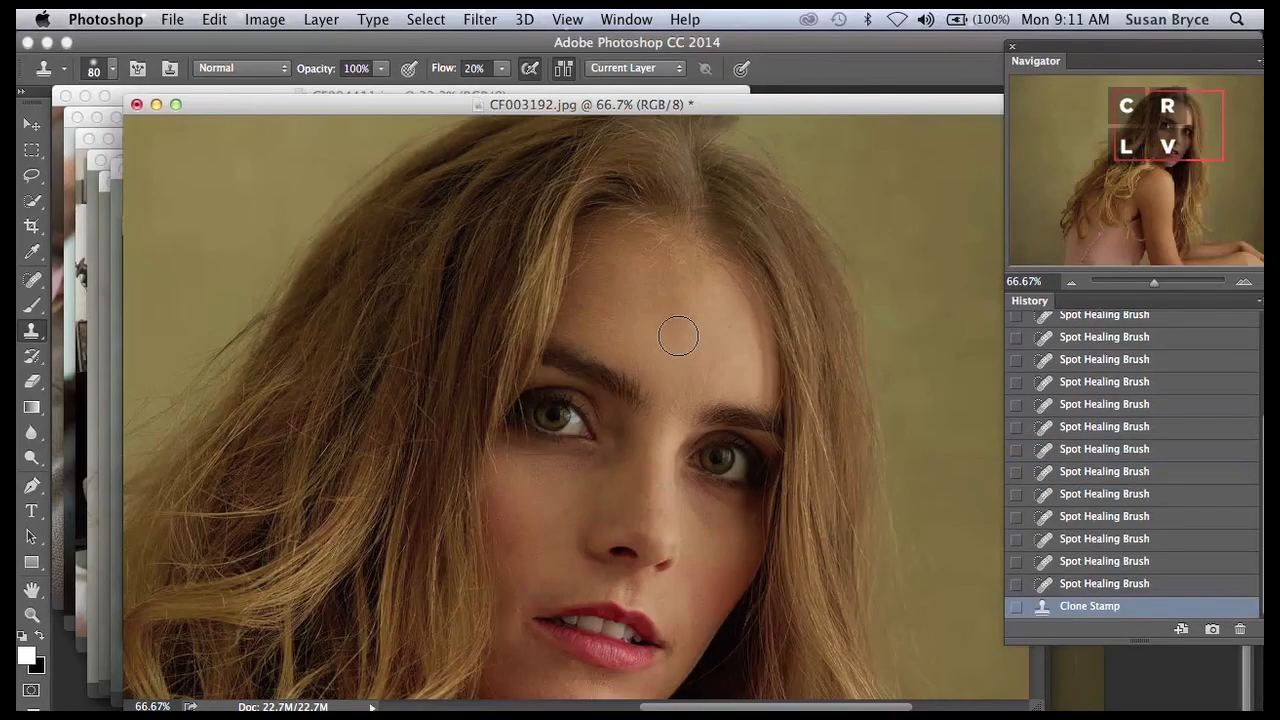
Retouch the forehead skin with the Clone Stamp and remove the dark strand above the brows with the Spot Healing Brush.
click(678, 336)
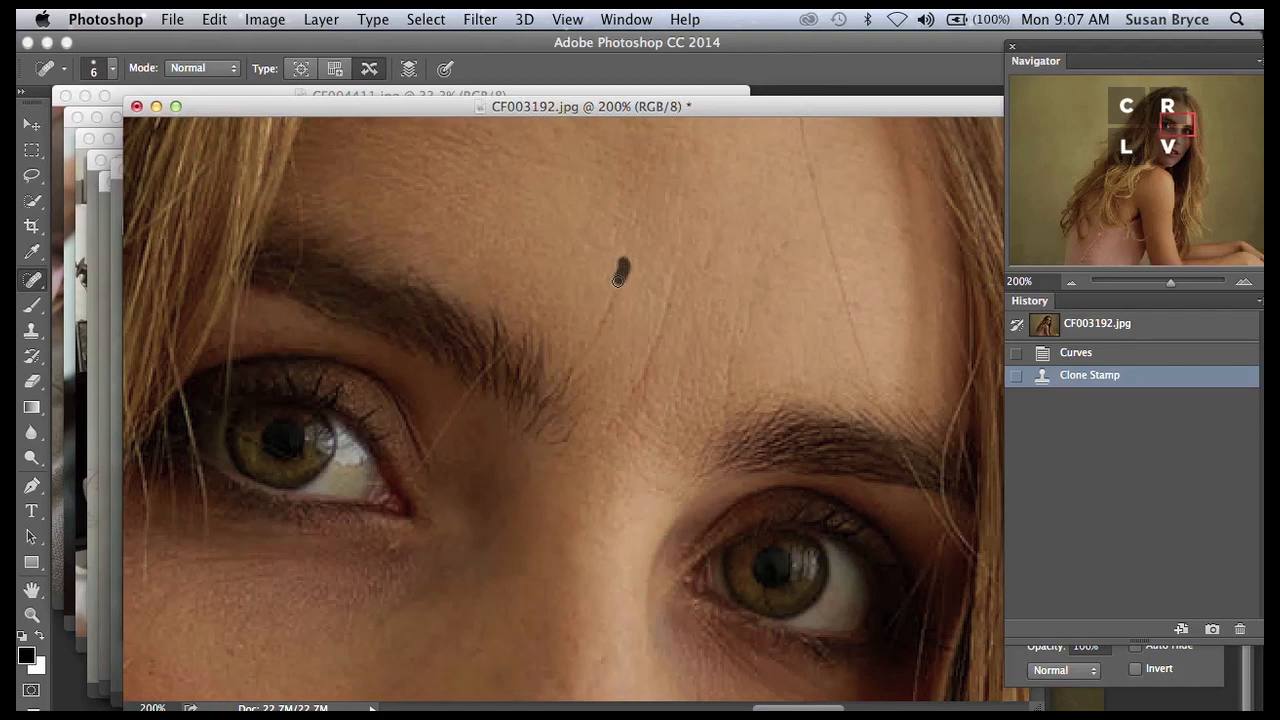
drag(618, 280, 583, 362)
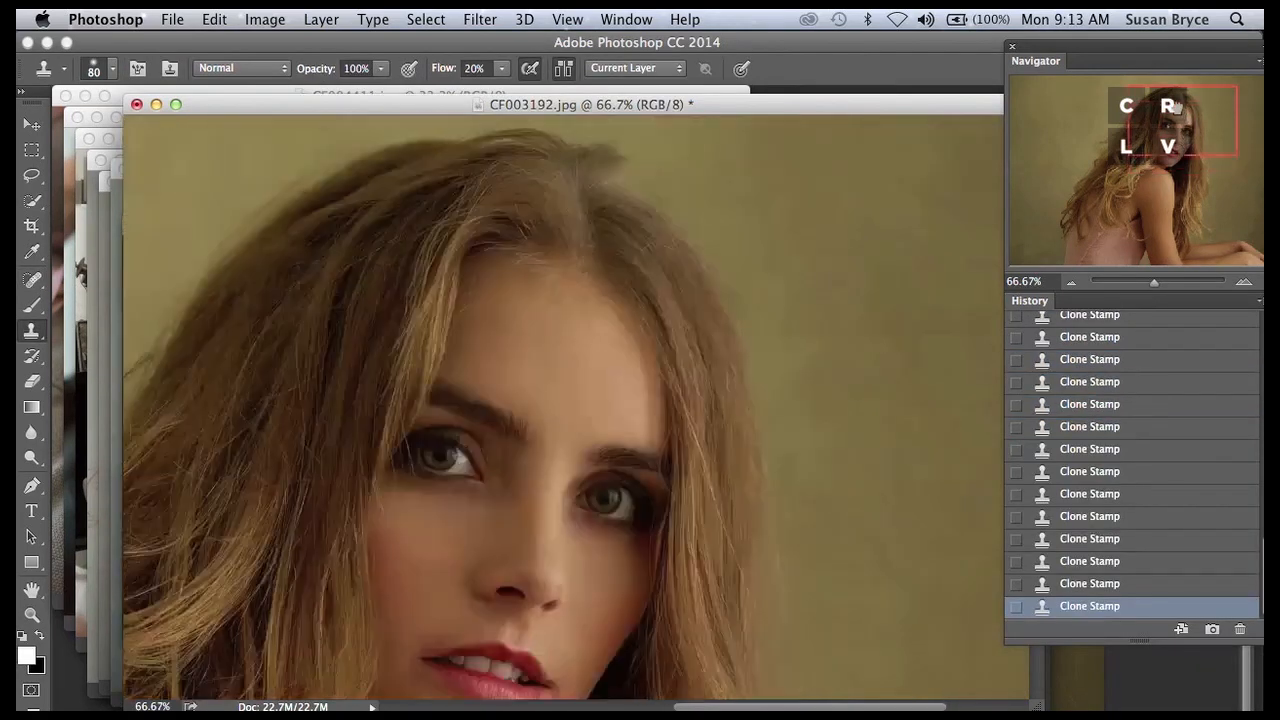
drag(1177, 105, 1246, 200)
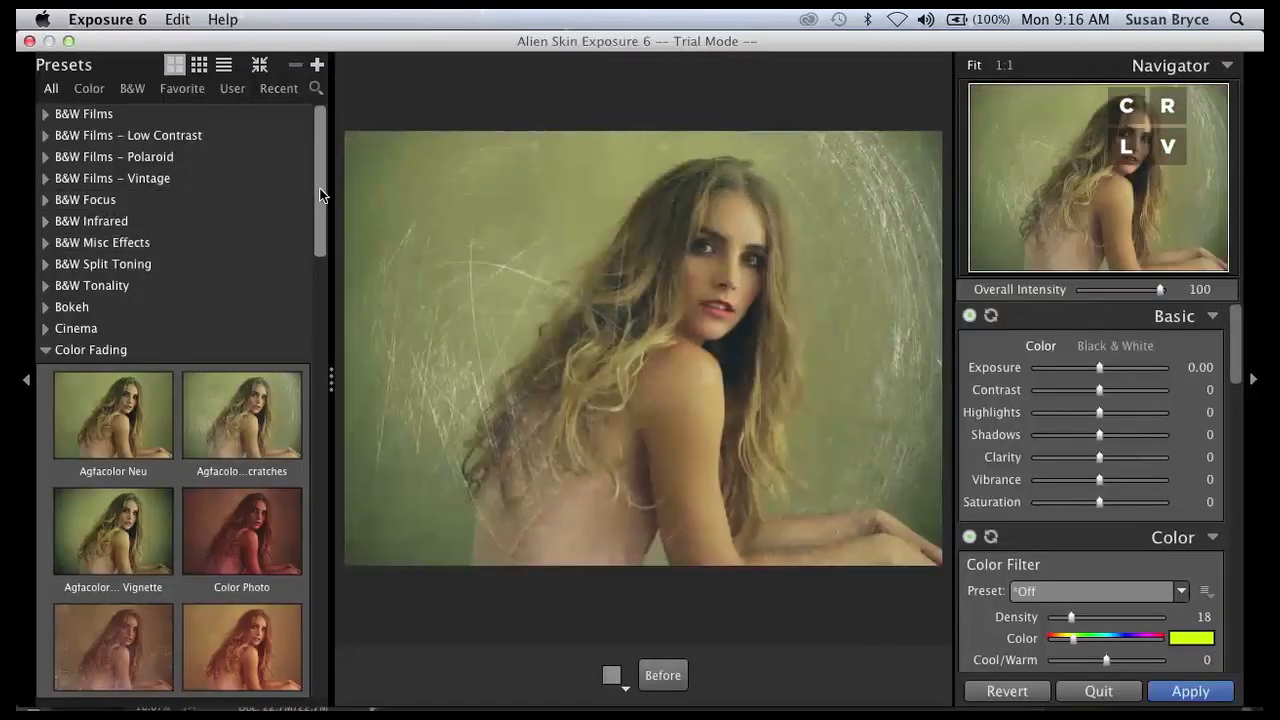
Apply the Color Photo preset with scratches from the Color Fading group to the portrait.
drag(320, 195, 321, 280)
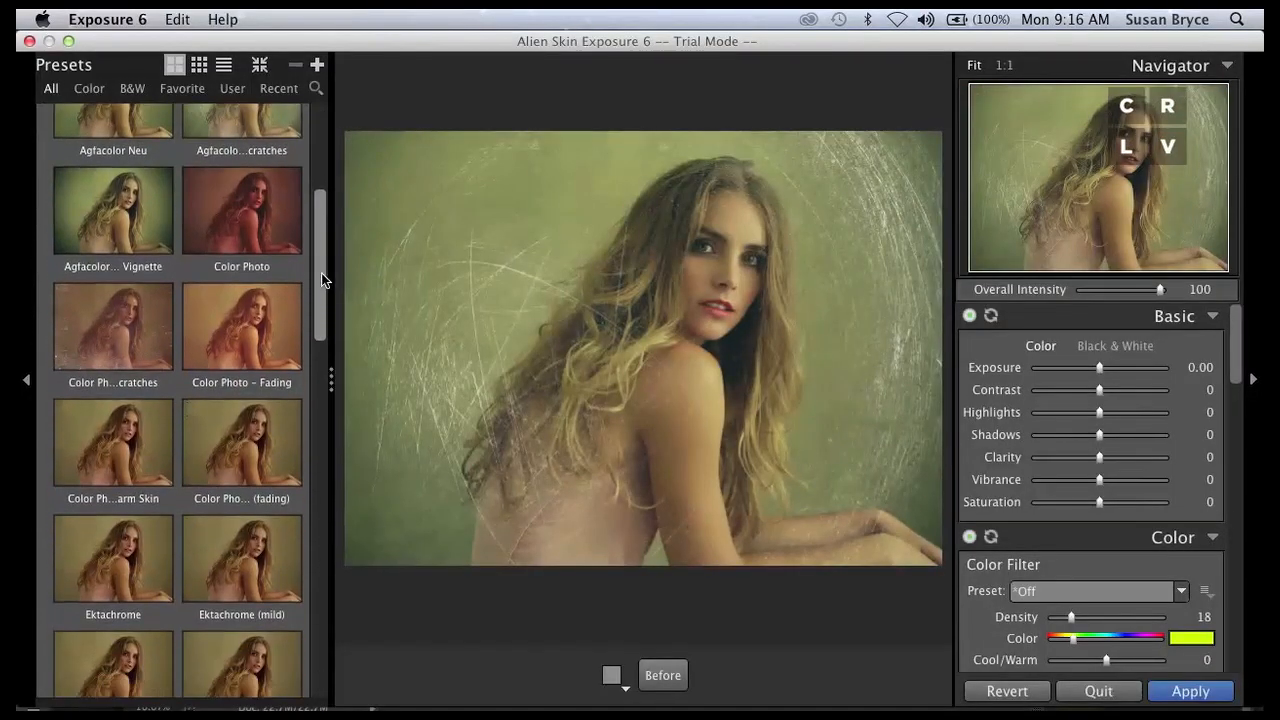
click(225, 460)
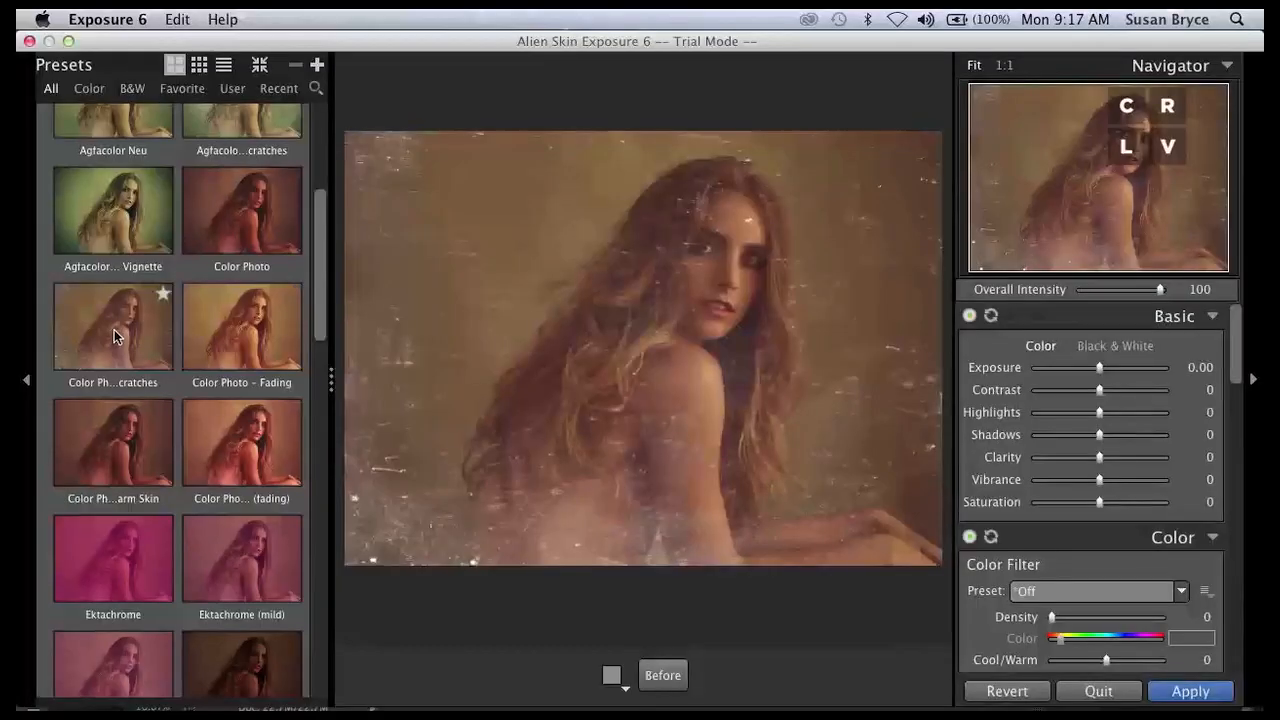
click(115, 330)
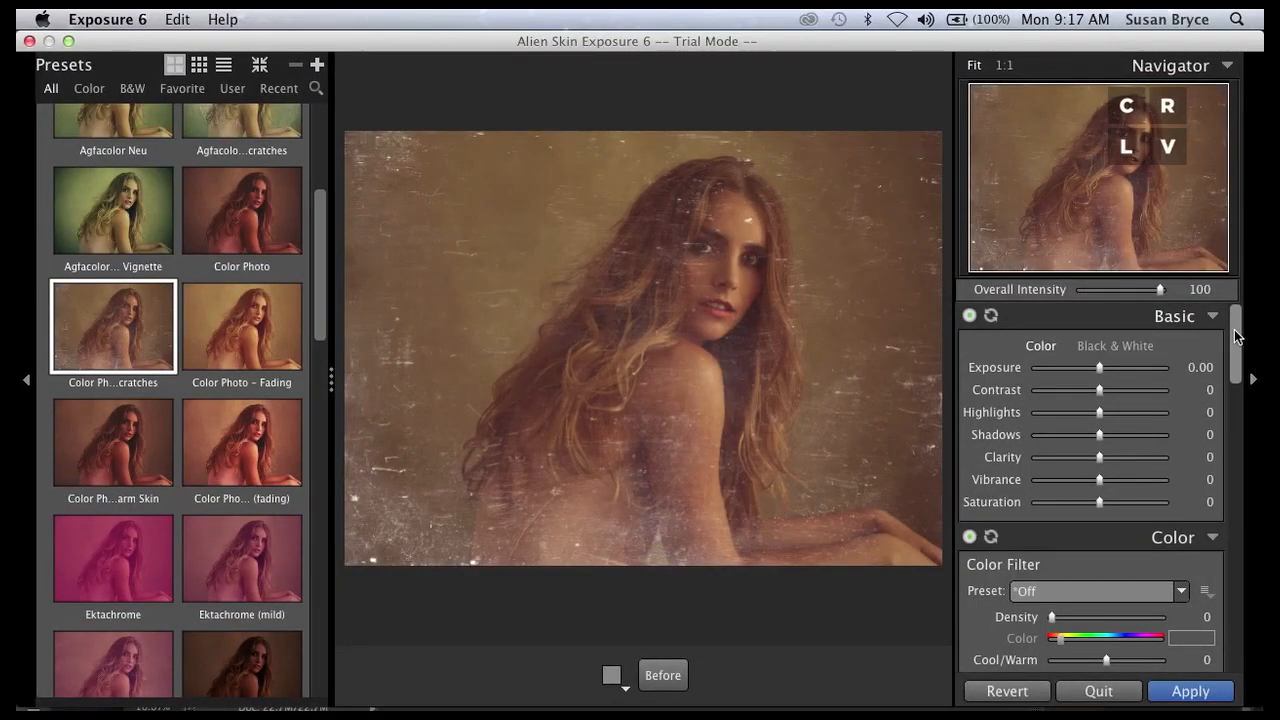
Turn off the Scratches 10 texture overlay and lower the effect's overall intensity.
drag(1238, 332, 1220, 556)
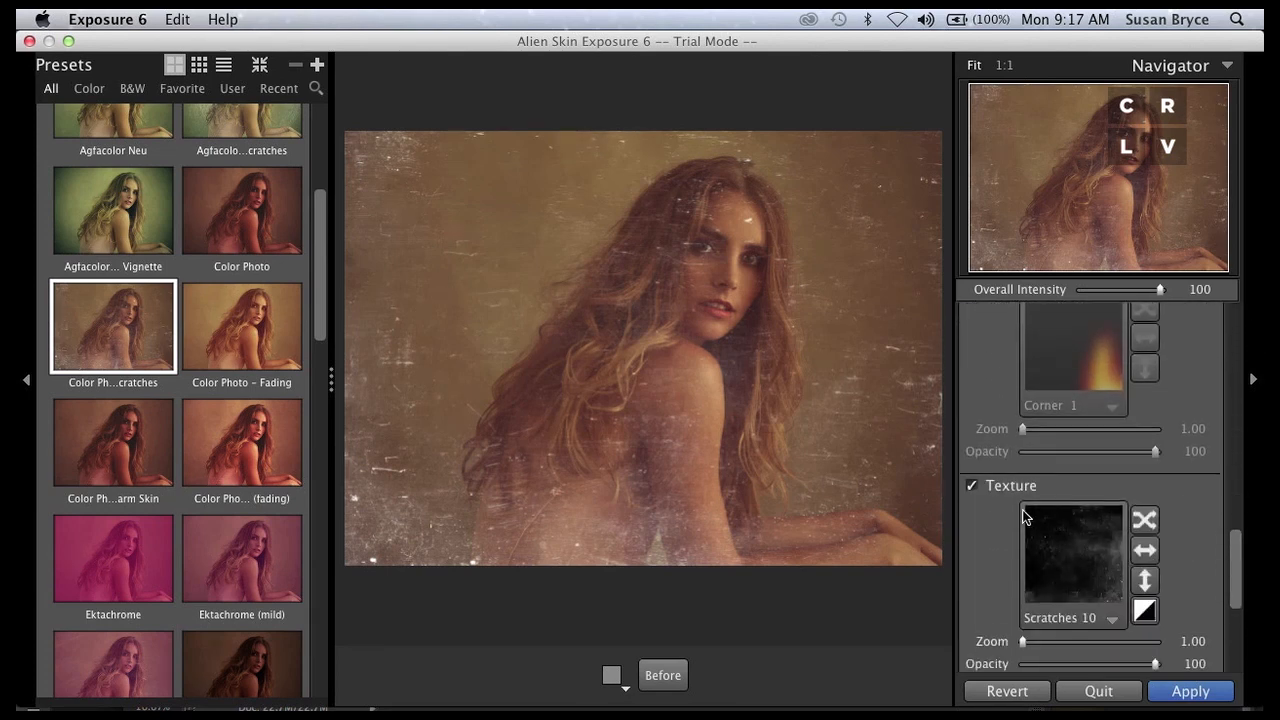
click(971, 487)
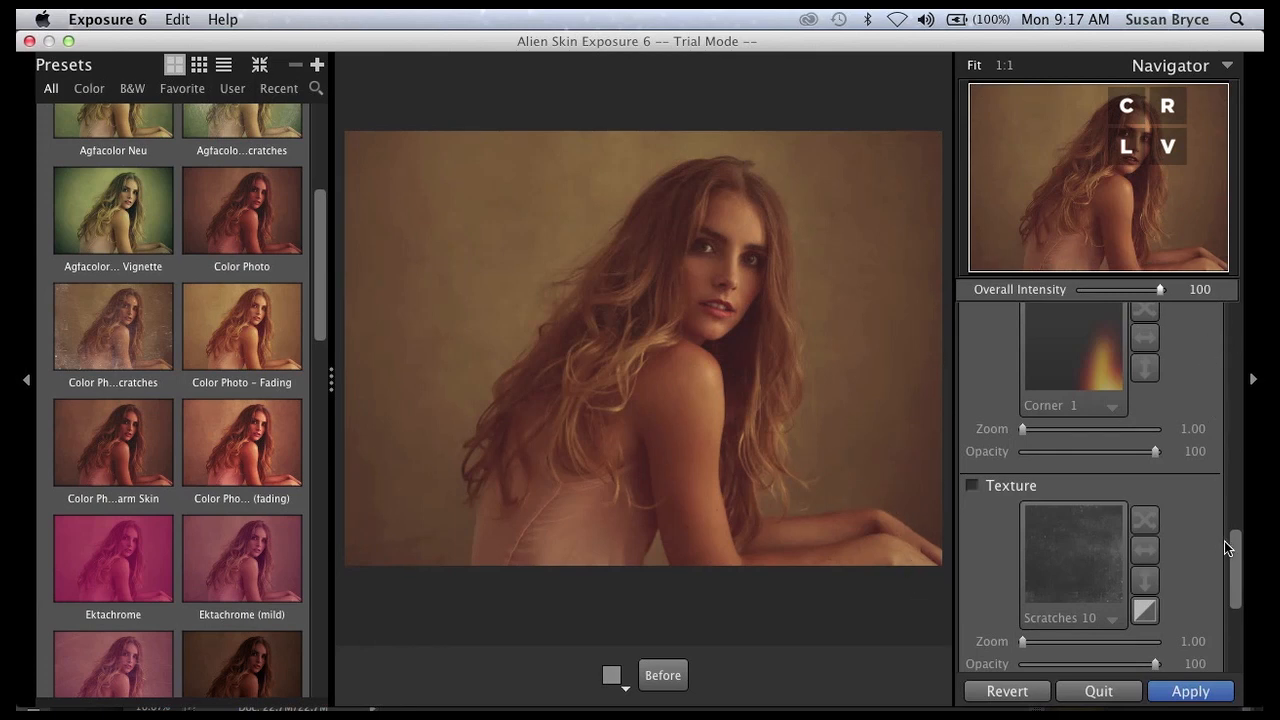
drag(1234, 575, 1238, 290)
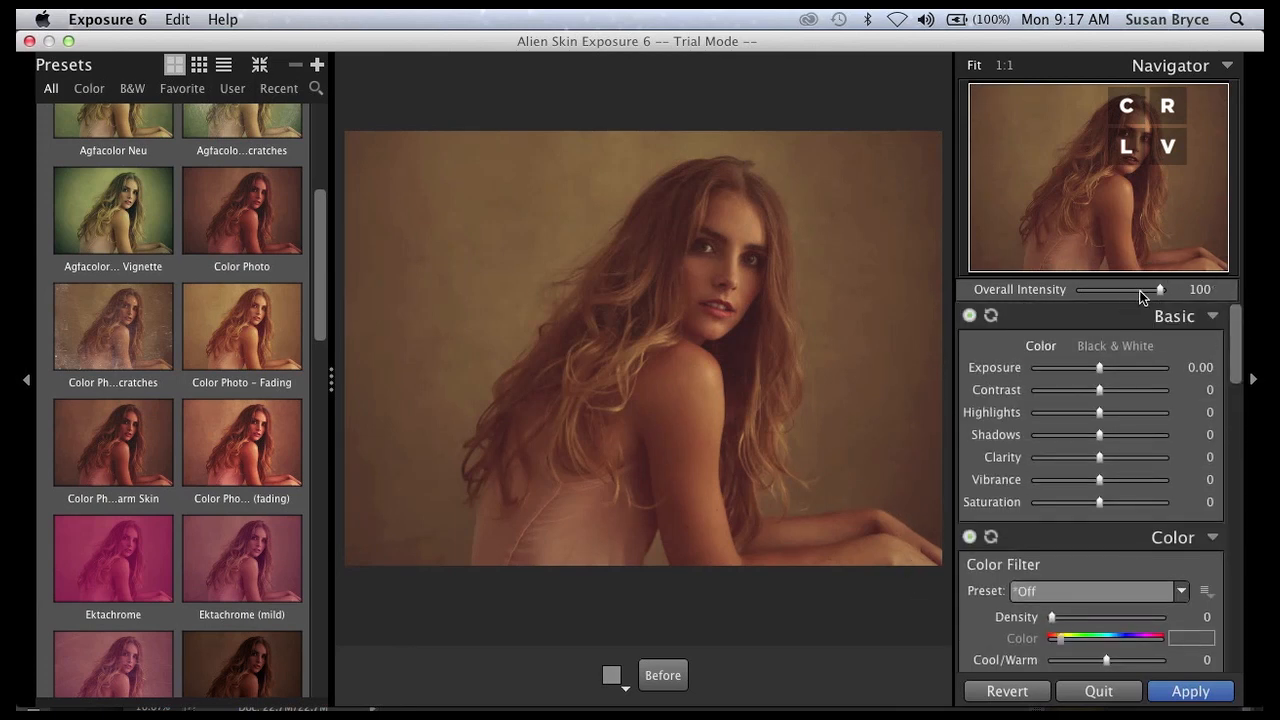
drag(1157, 291, 1119, 294)
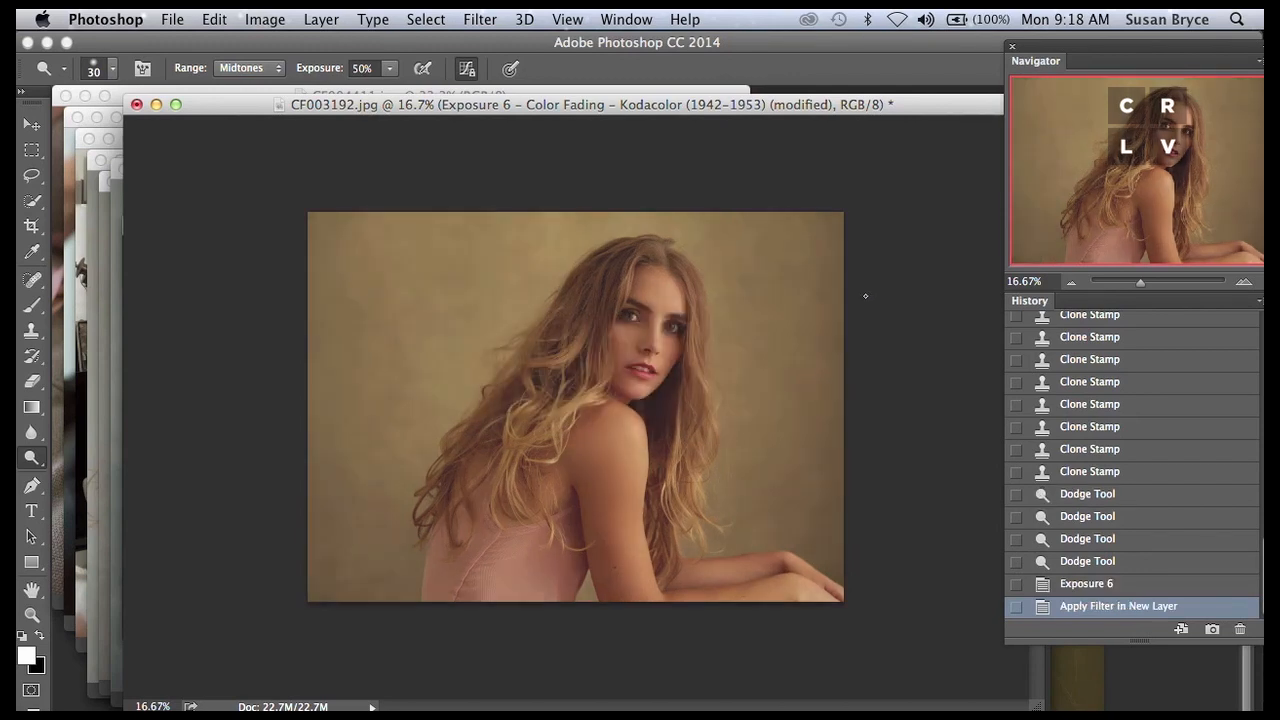
Reduce the opacity of the Exposure 6 color fading layer to 68%.
click(1244, 283)
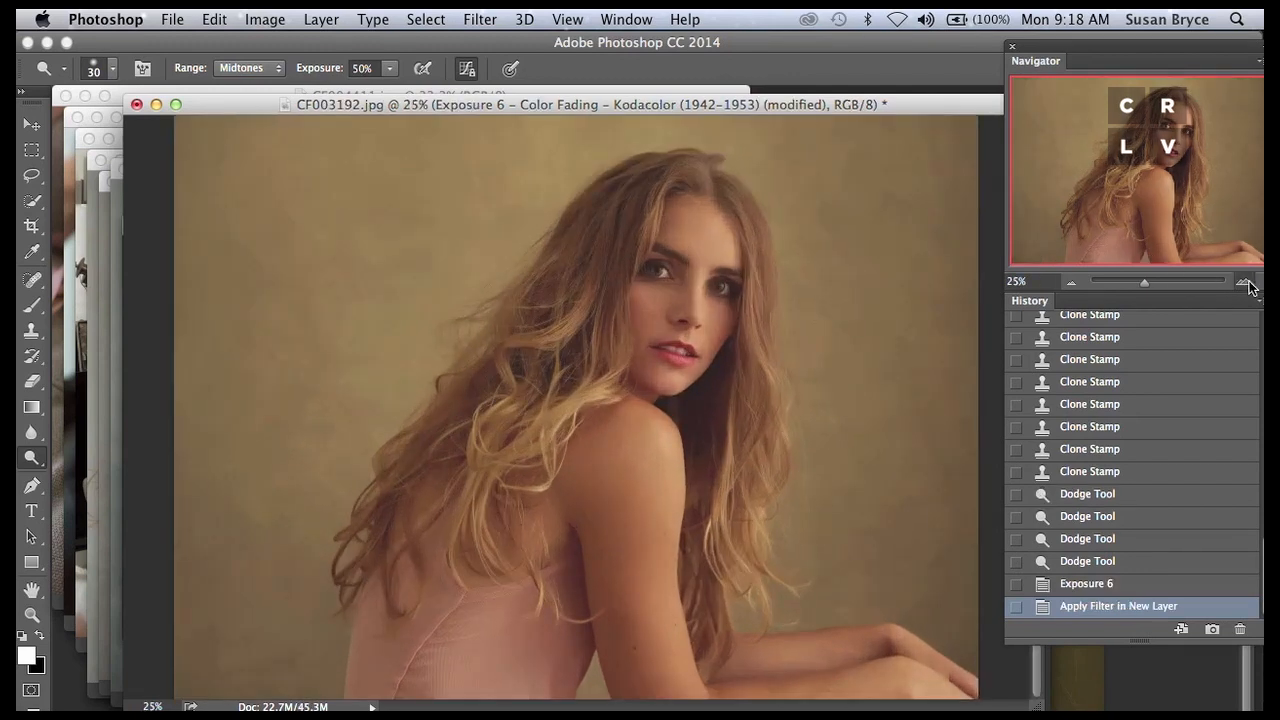
click(1244, 283)
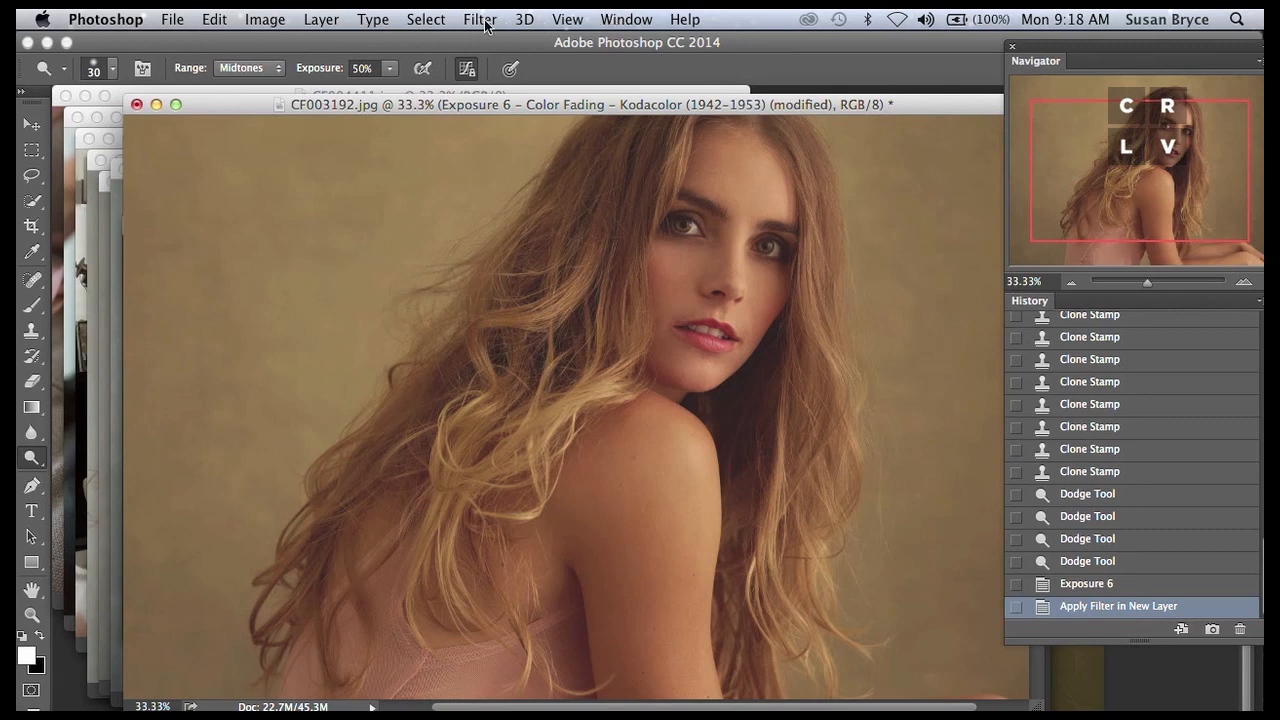
click(626, 19)
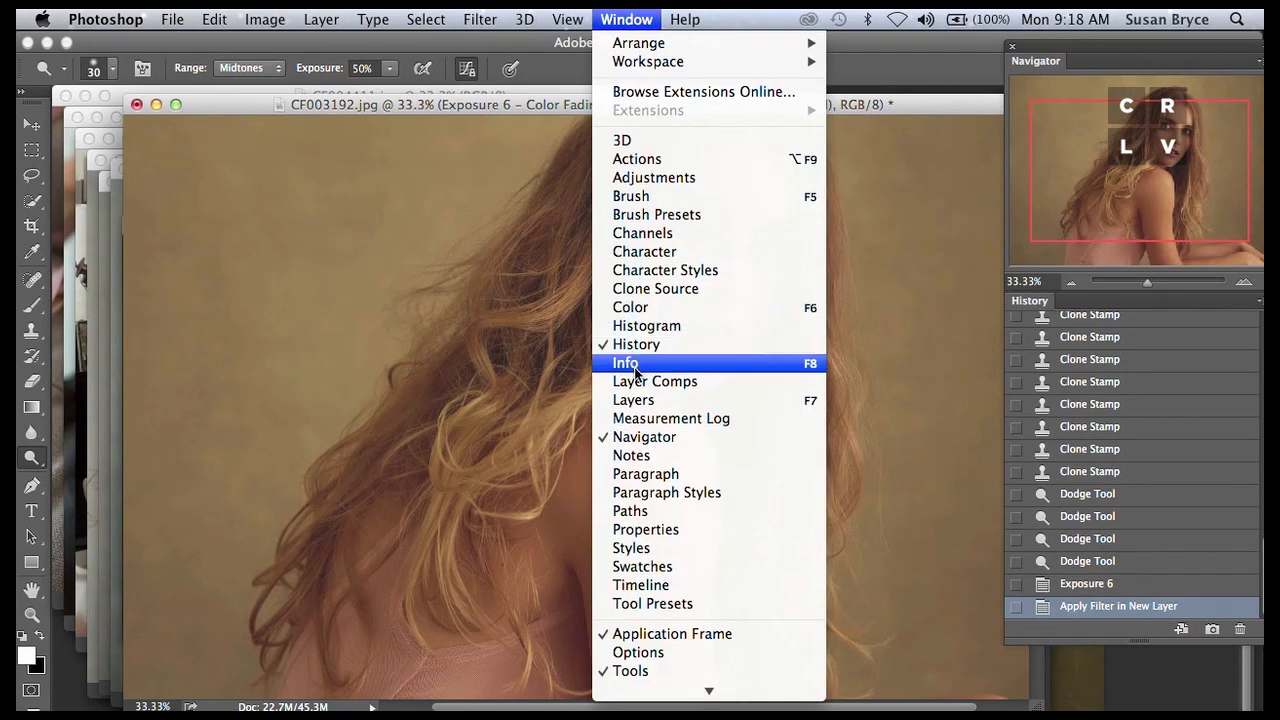
click(633, 400)
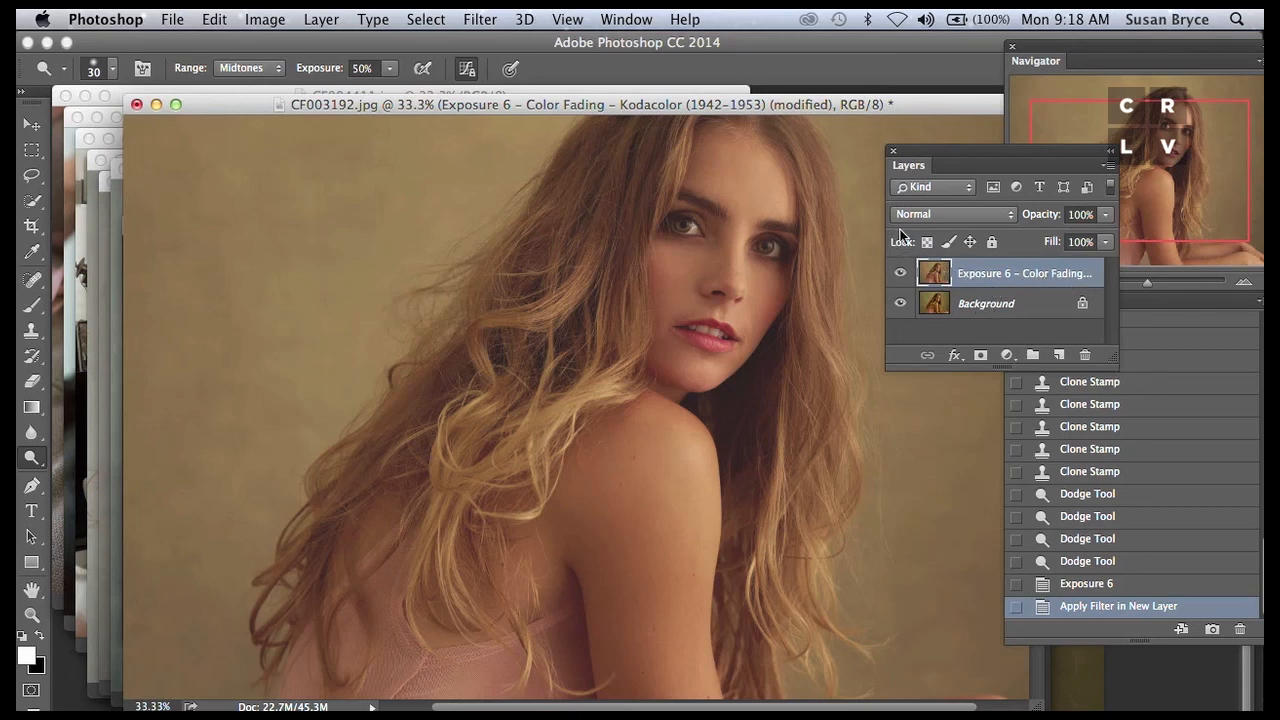
mouse_move(1043, 218)
mouse_down()
mouse_move(1012, 218)
mouse_move(1057, 219)
mouse_up()
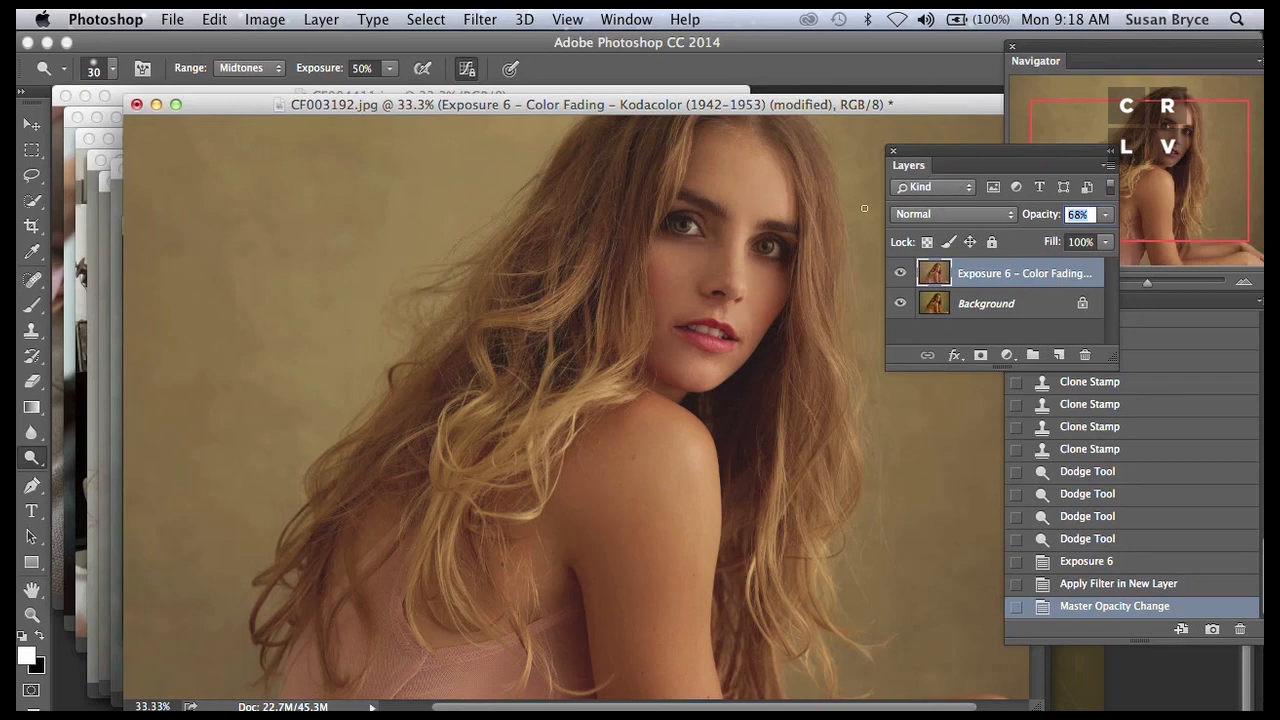
click(891, 152)
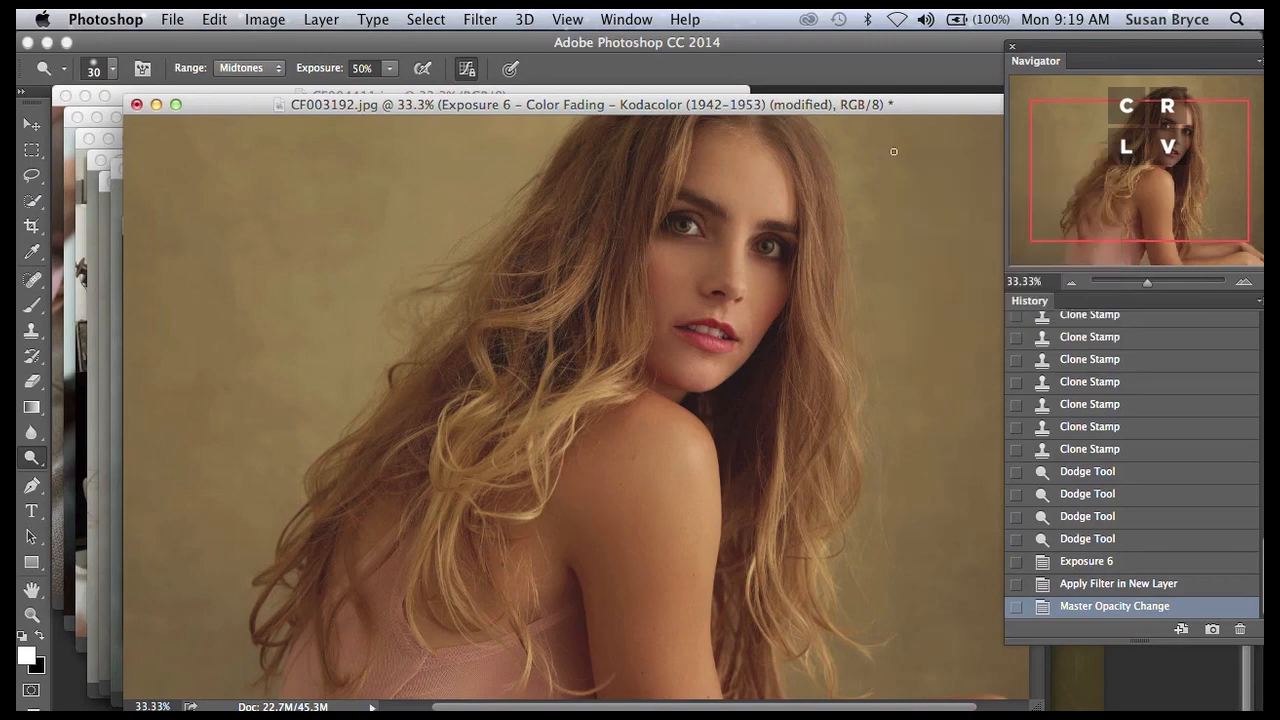
click(1071, 282)
click(1071, 282)
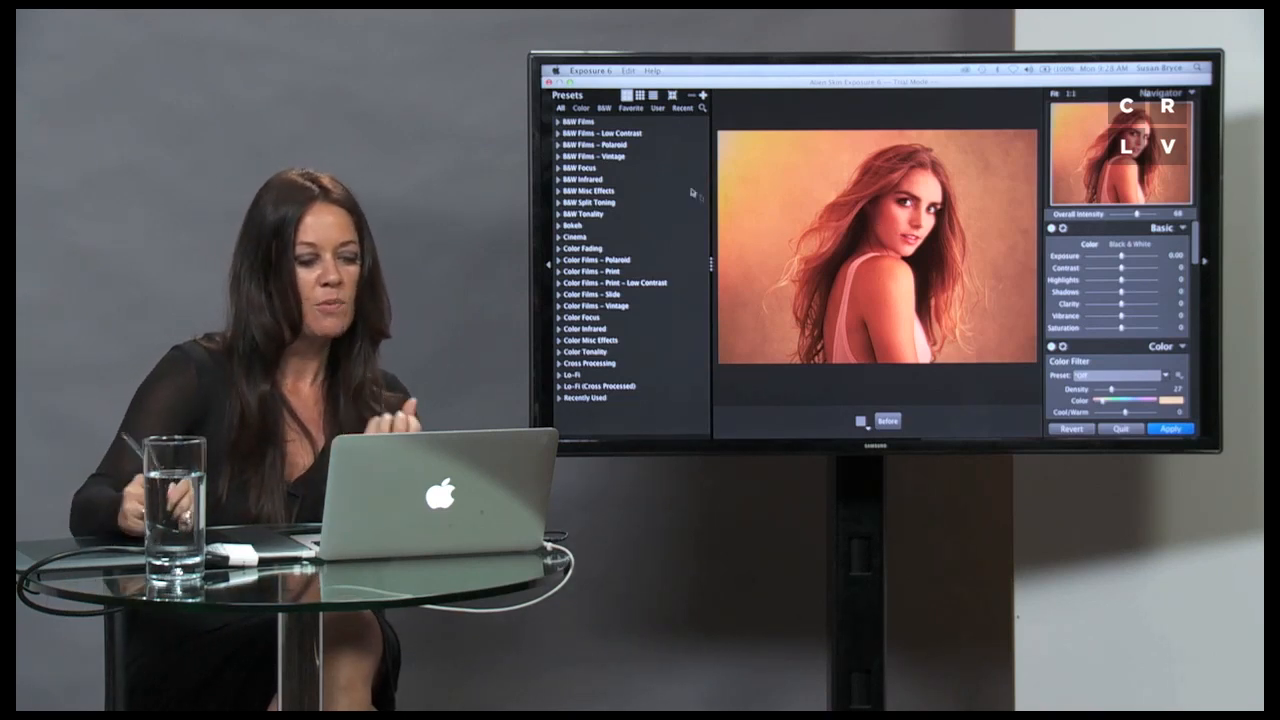
Try the Daguerreotype preset from the B&W Films - Vintage group on the portrait.
click(594, 156)
click(663, 192)
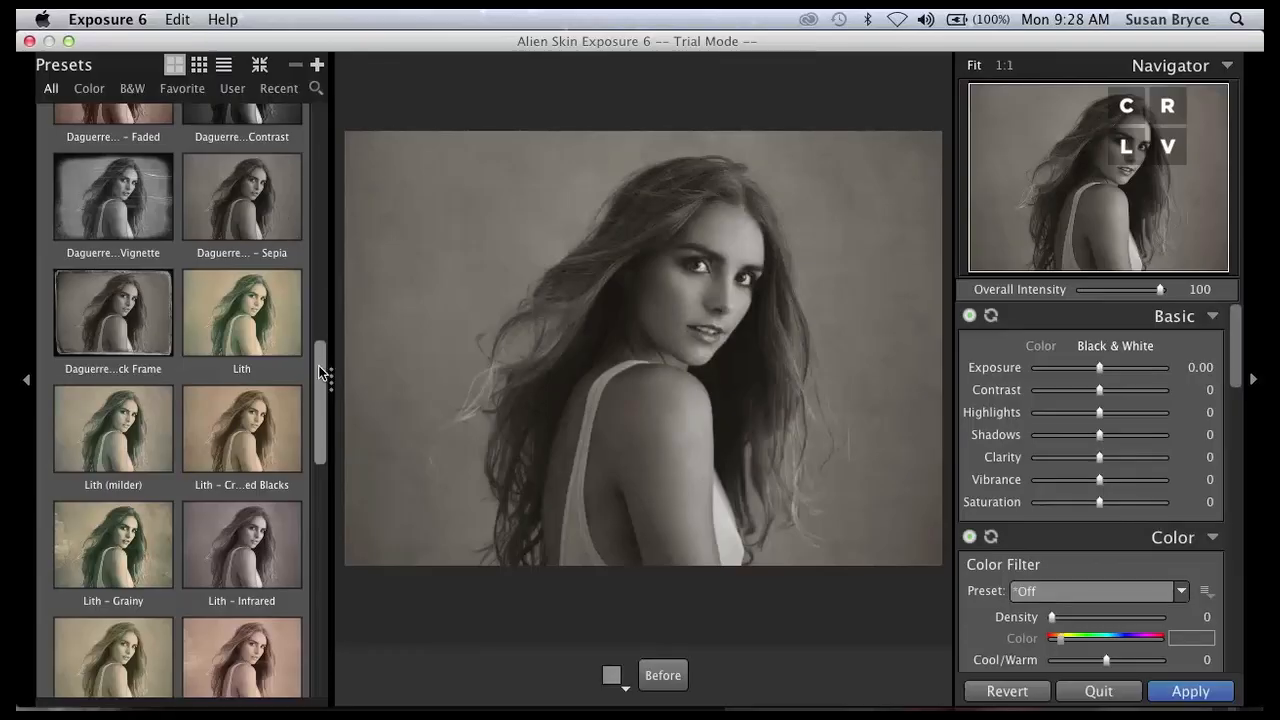
drag(318, 365, 323, 254)
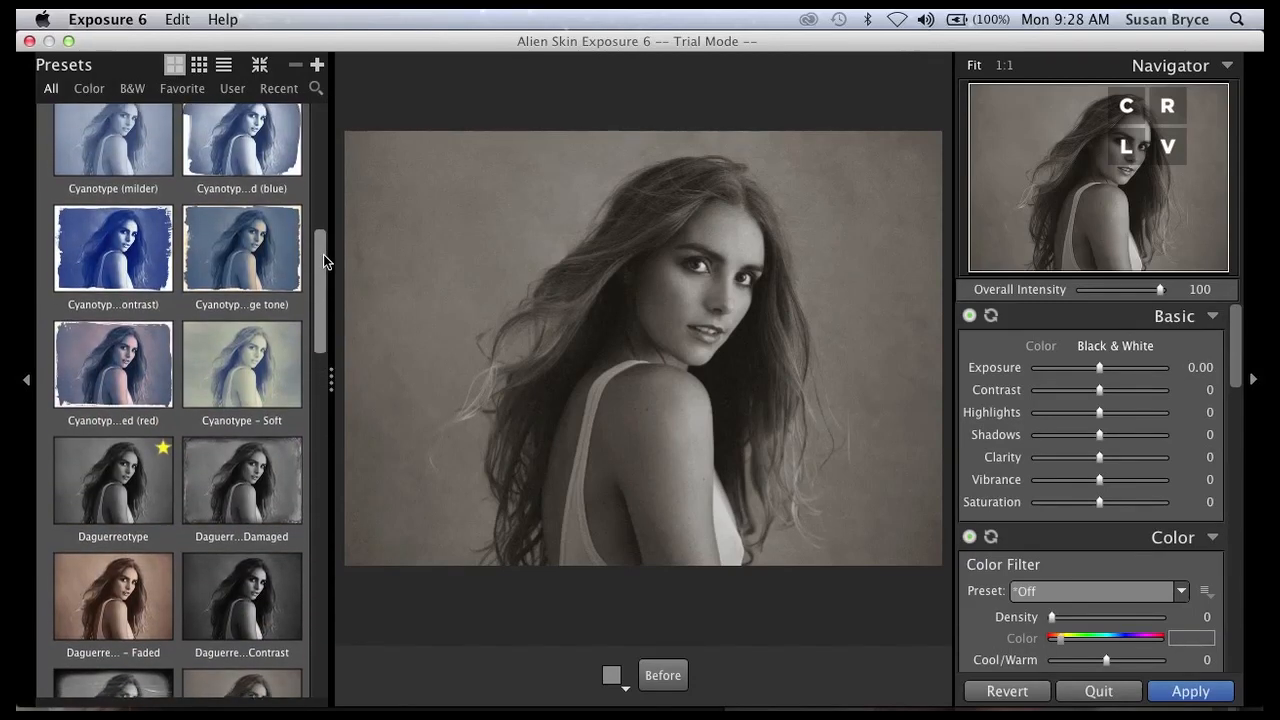
click(140, 487)
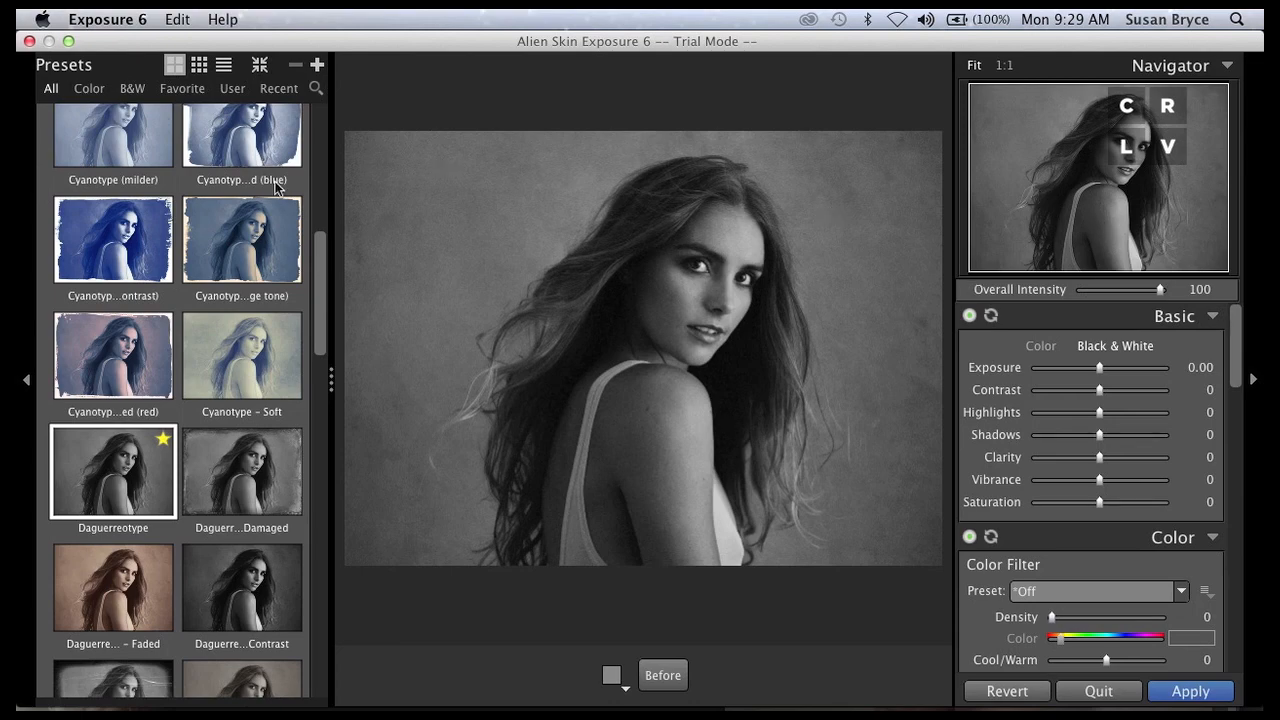
Apply the Ilford Delta 3200 preset from the B&W Films group to the portrait.
scroll(329, 180, up, 10)
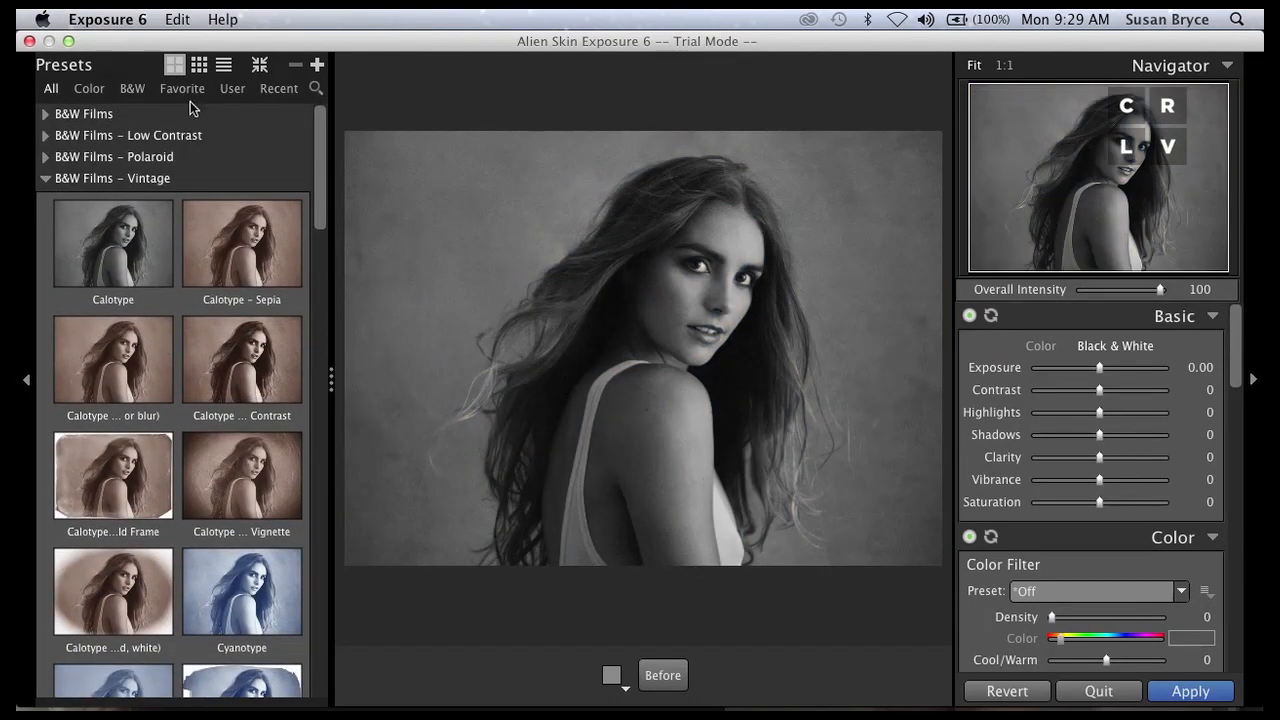
click(52, 114)
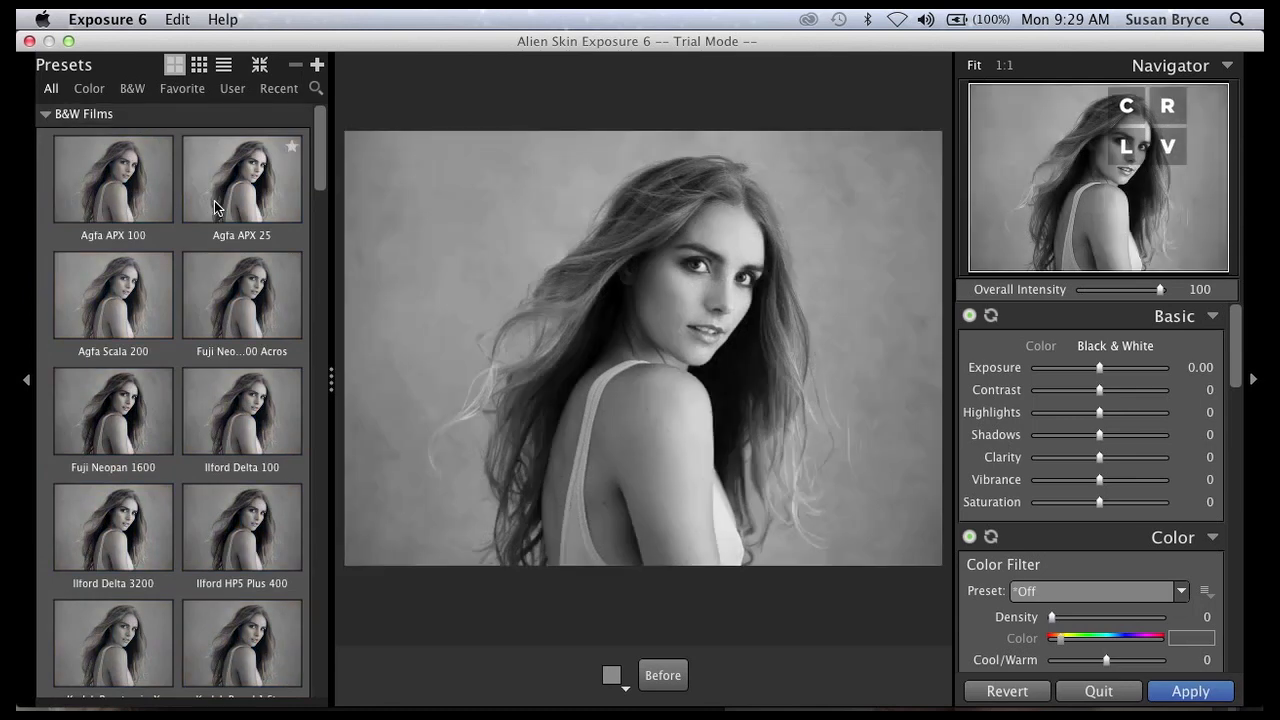
drag(320, 146, 316, 179)
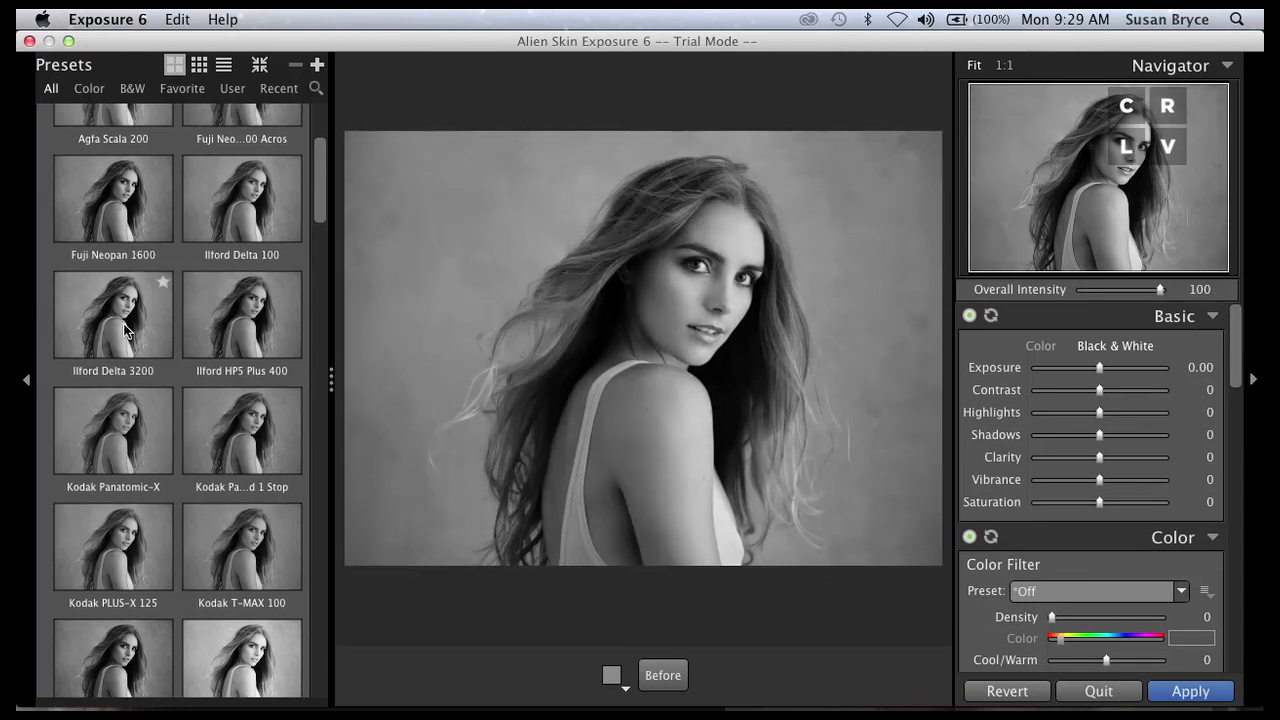
click(127, 335)
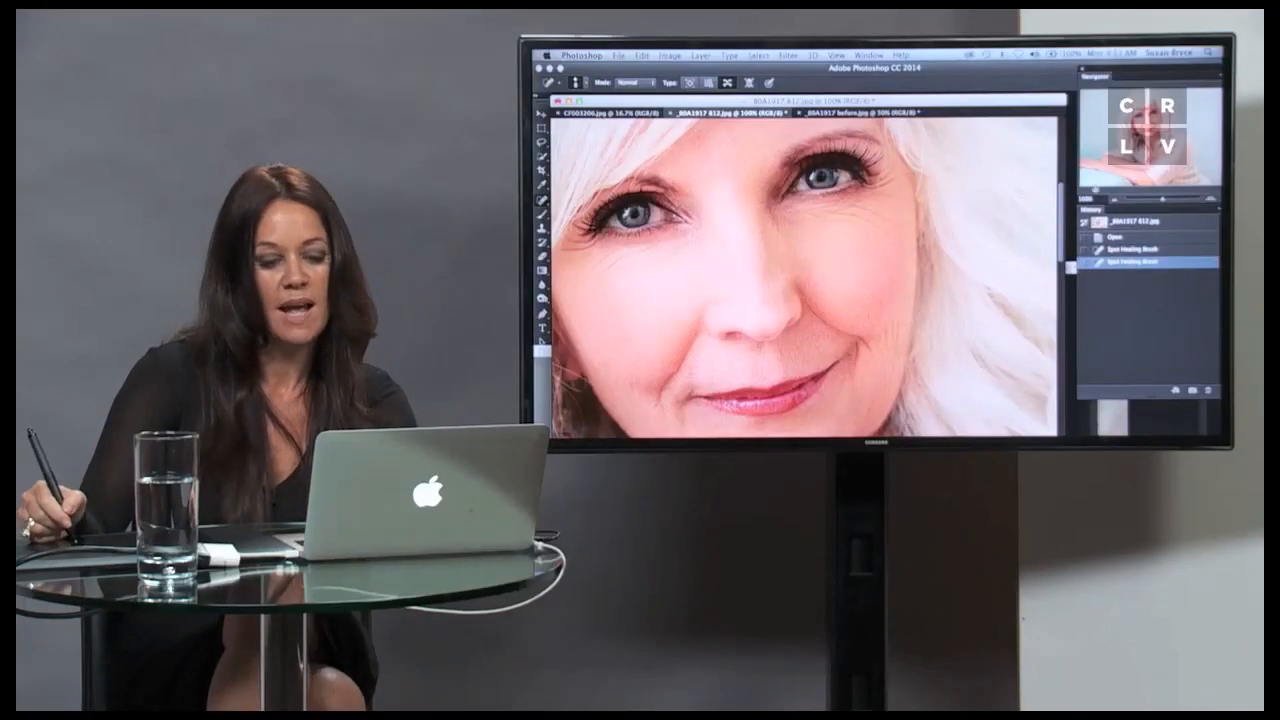
View the white-haired woman's whole portrait at 25% magnification to examine the retouching.
click(1117, 201)
click(1117, 201)
click(1117, 201)
click(1117, 201)
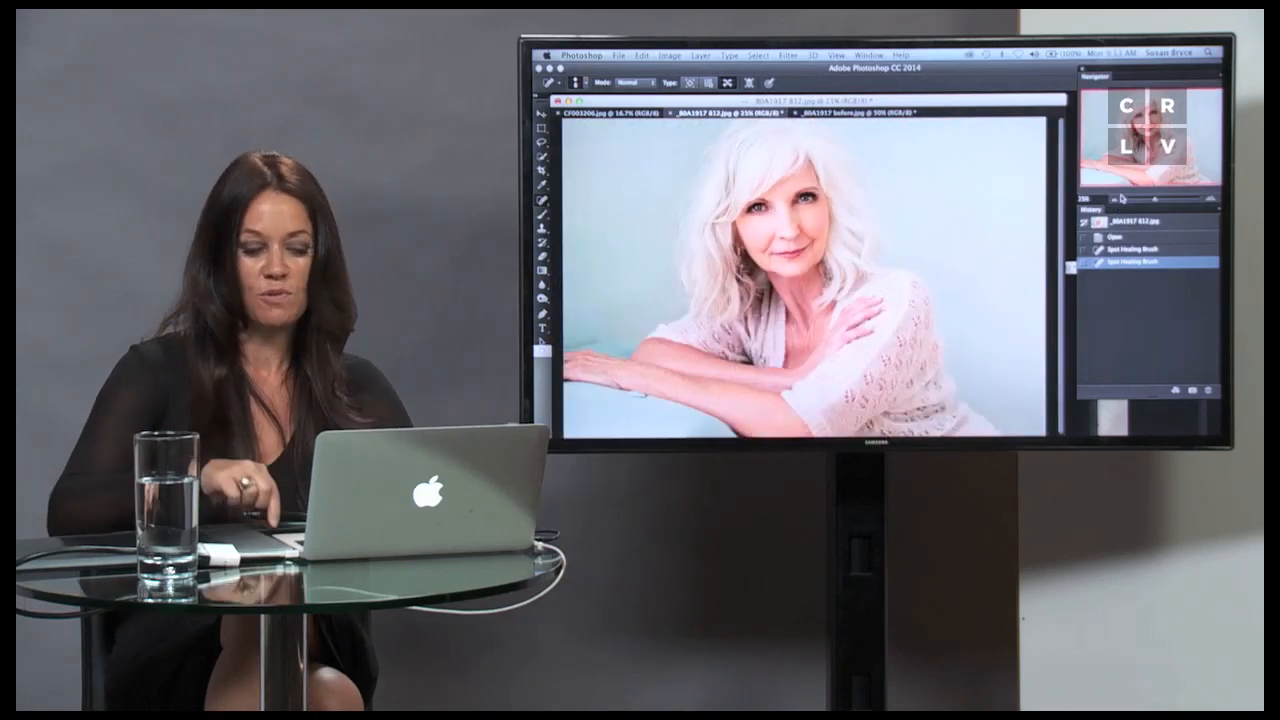